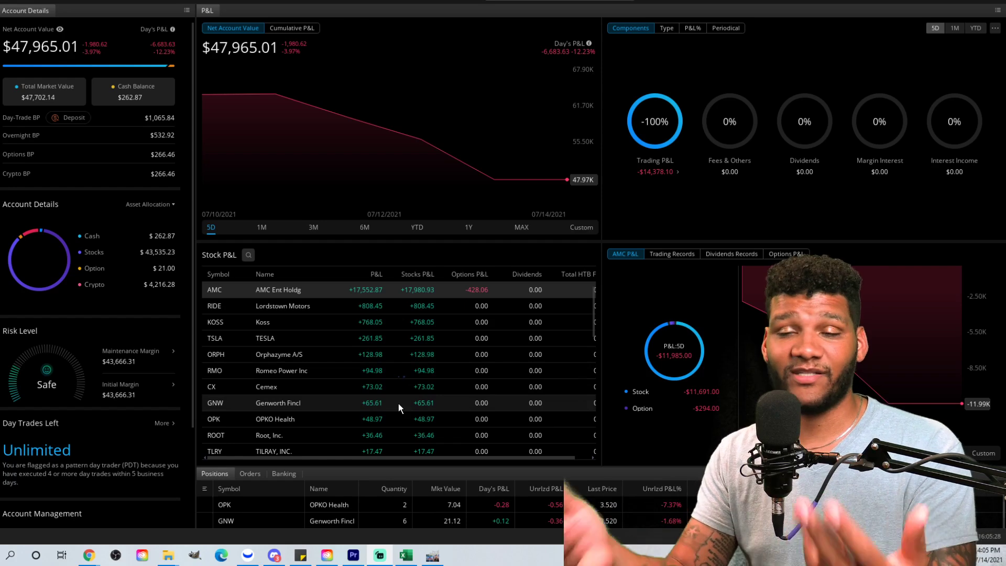
- Show the per-symbol Trading P&L breakdown from the Components ring, with AMC's -12,327.00 loss
click(657, 173)
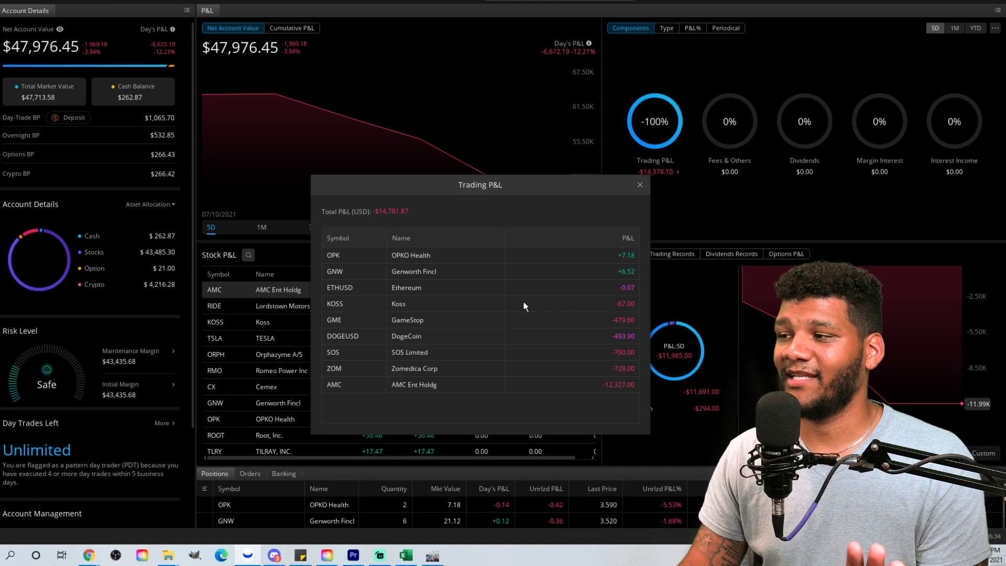